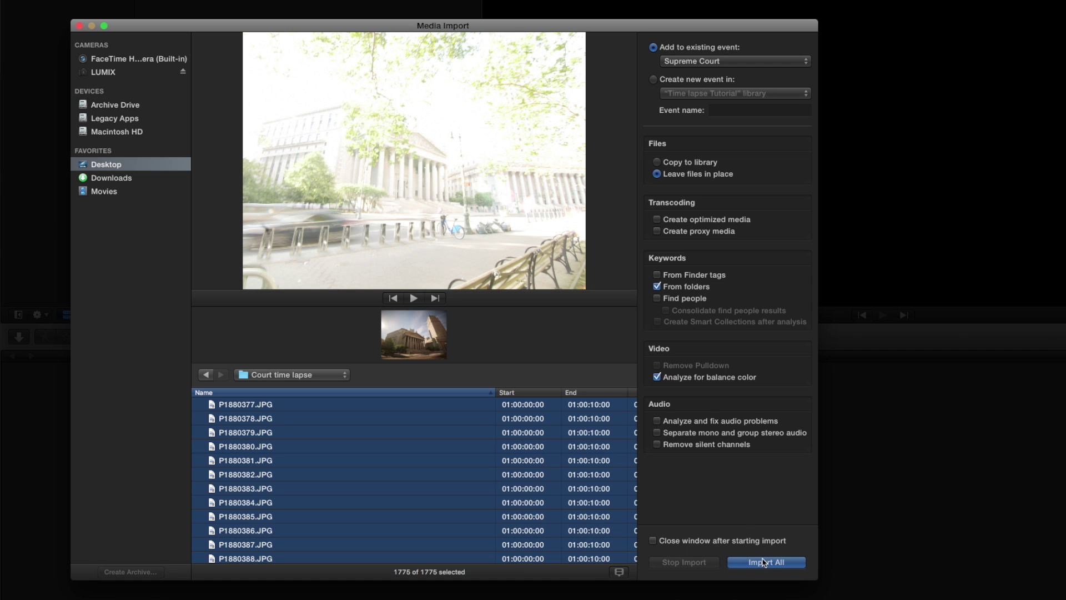
Import all the photos from the Court time lapse folder into the Supreme Court event, leaving the files in place.
left_click(765, 562)
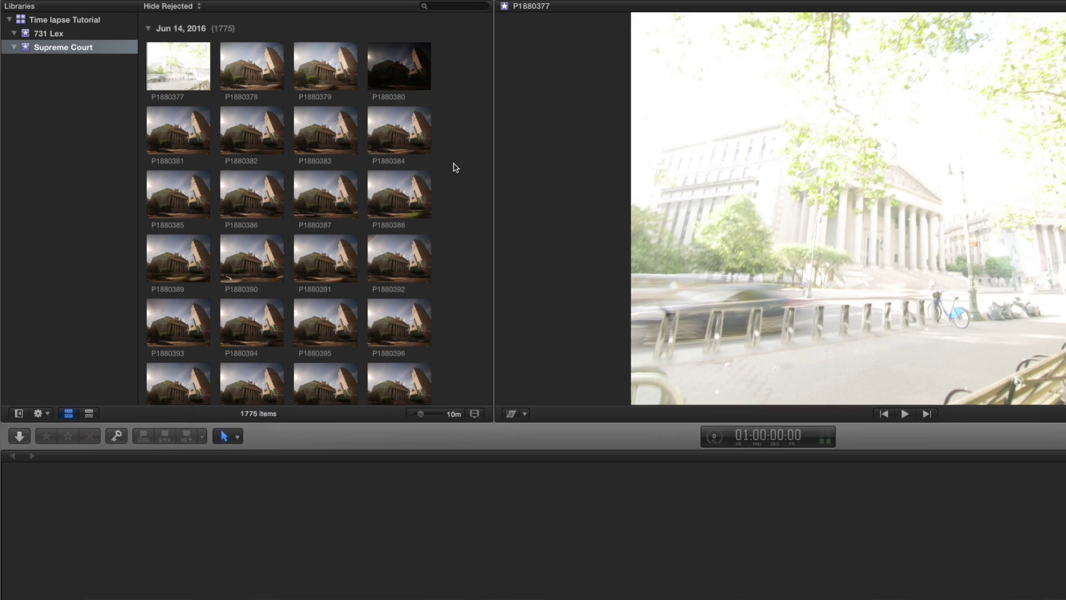
Create a new project named Court timelapse in the Supreme Court event.
key("super+n")
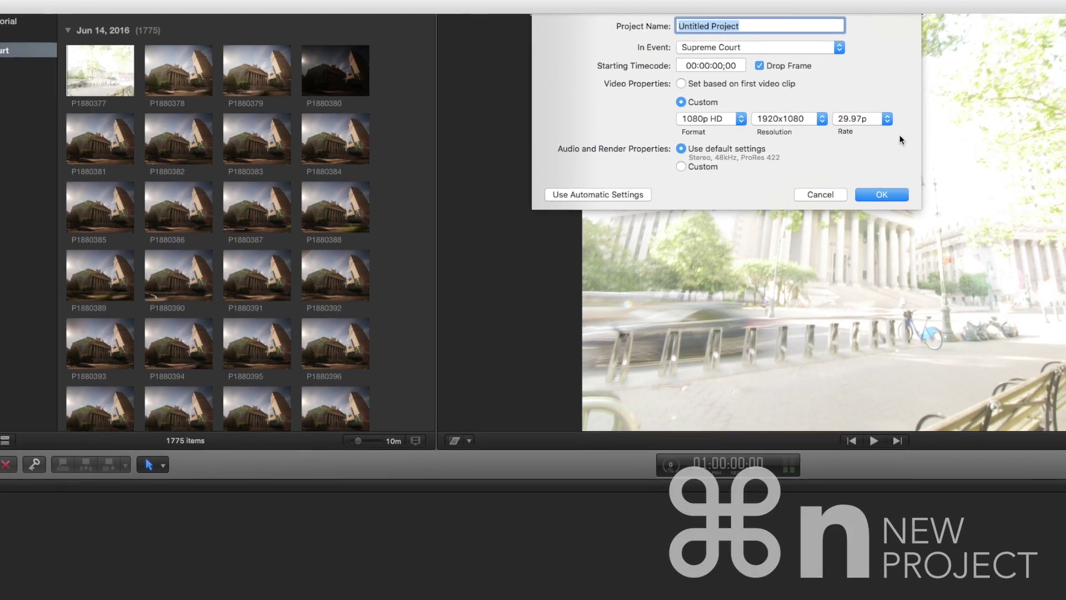
type("C")
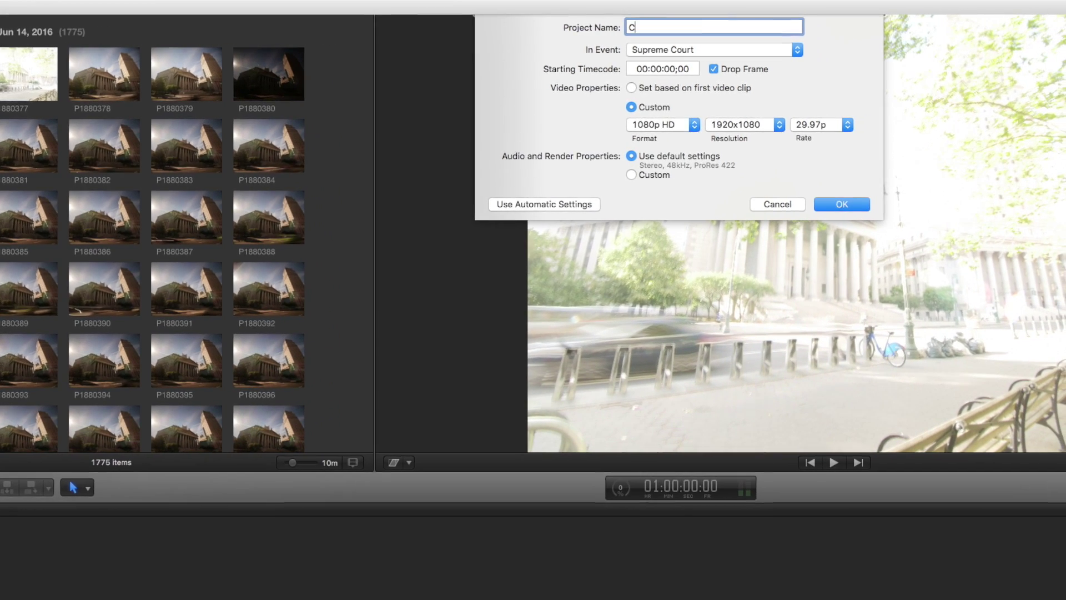
type("ourt timelapse")
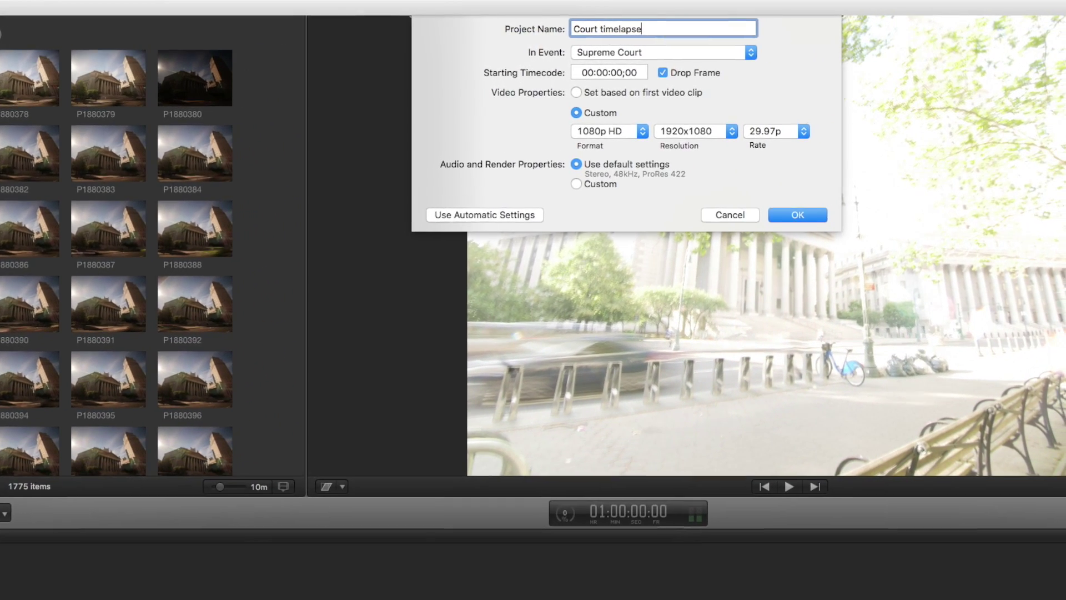
left_click(788, 214)
Append all the imported court photos to the Court timelapse timeline and fit the whole sequence in view.
left_click(160, 129)
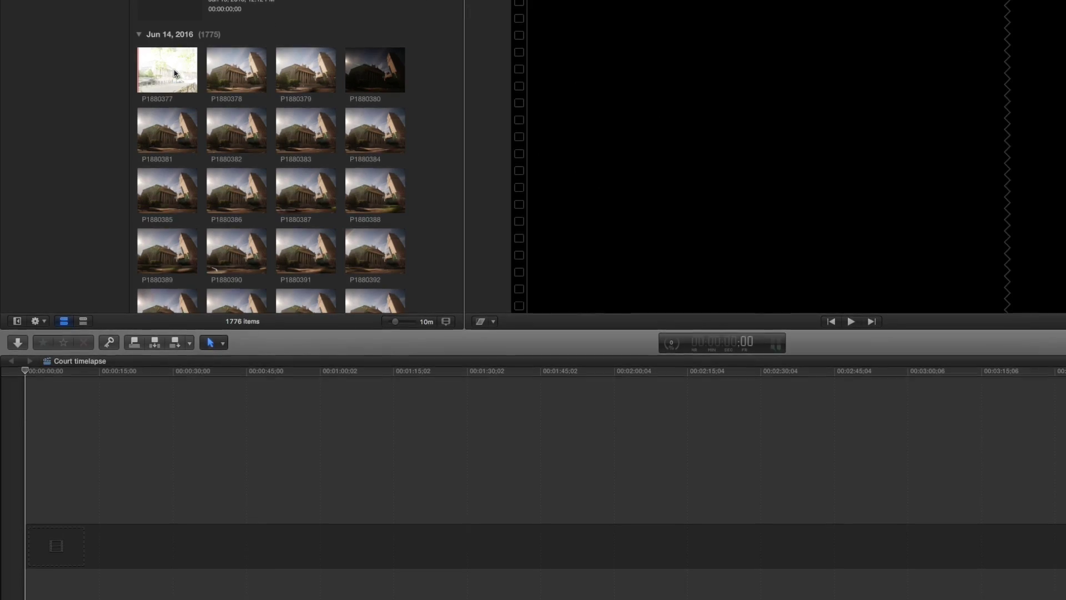
left_click(174, 73)
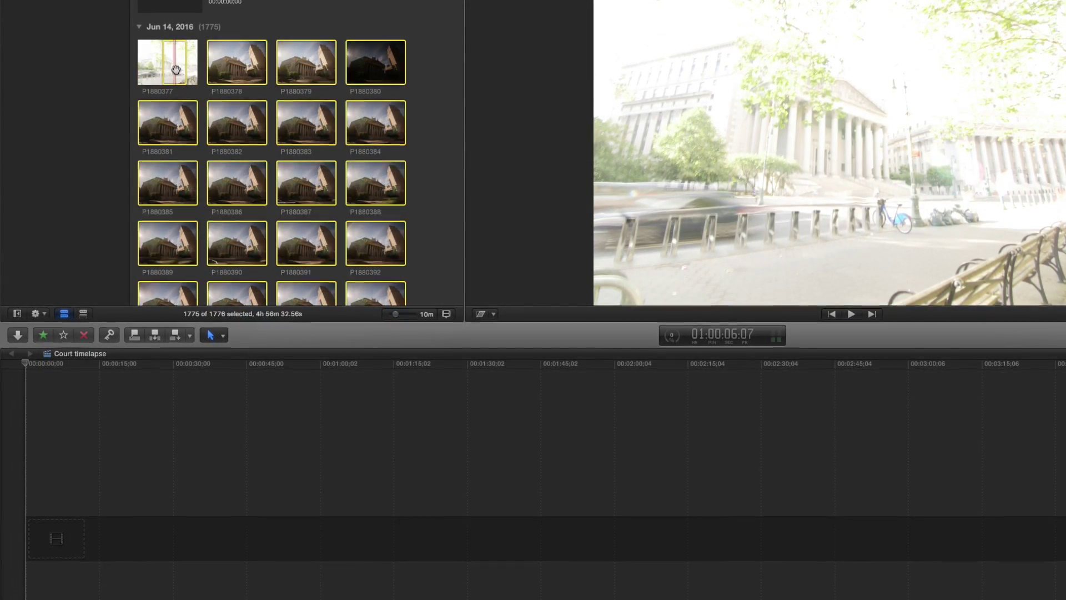
key("e")
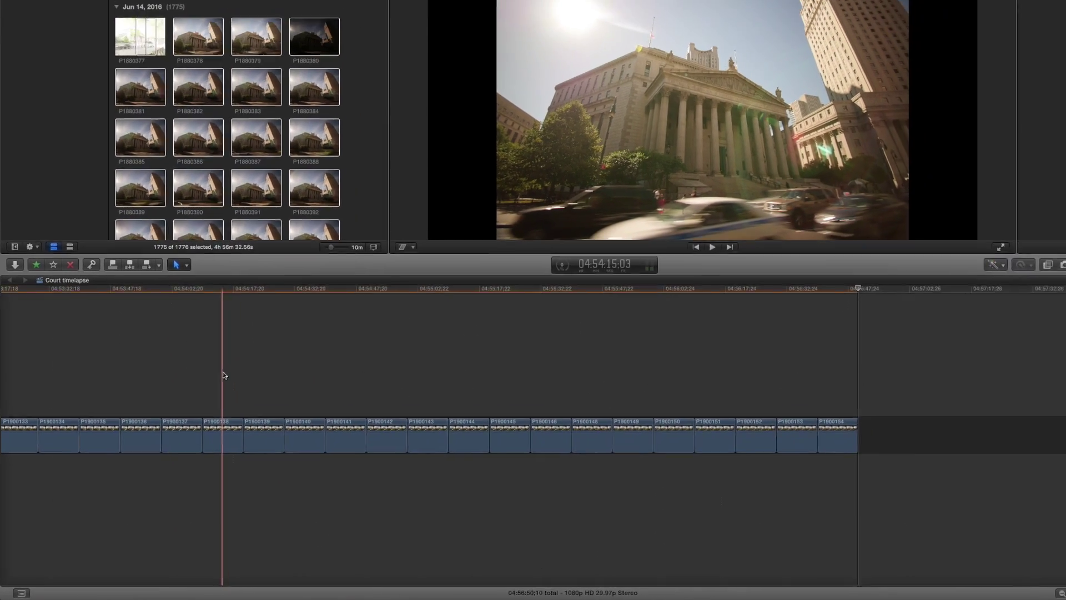
key("shift+z")
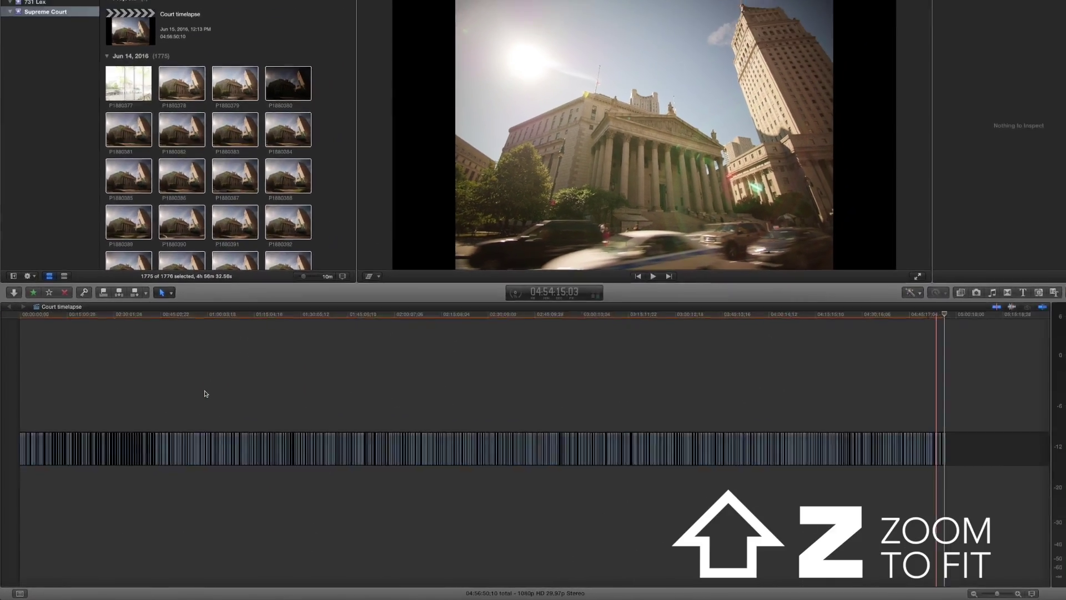
Set the duration of every photo clip in the timeline to 1 frame.
left_click(119, 409)
key("space")
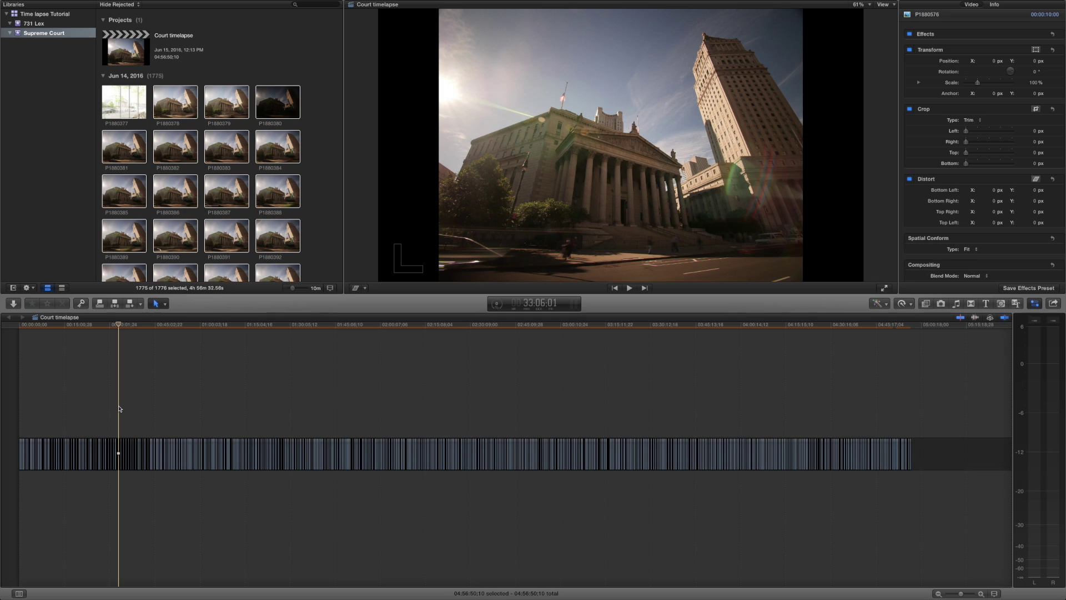
key("super+a")
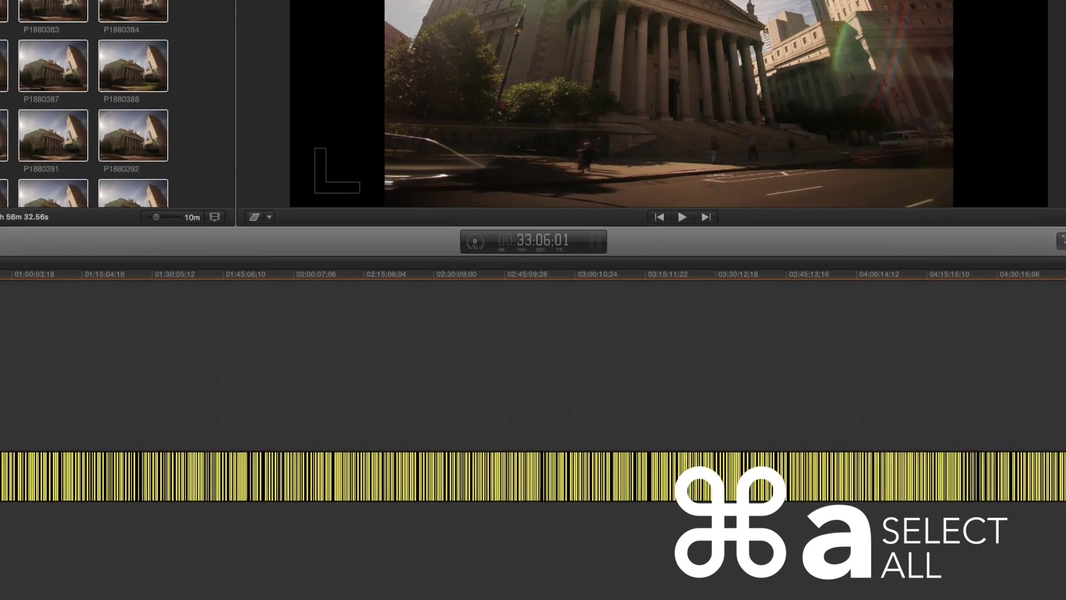
key("ctrl+d")
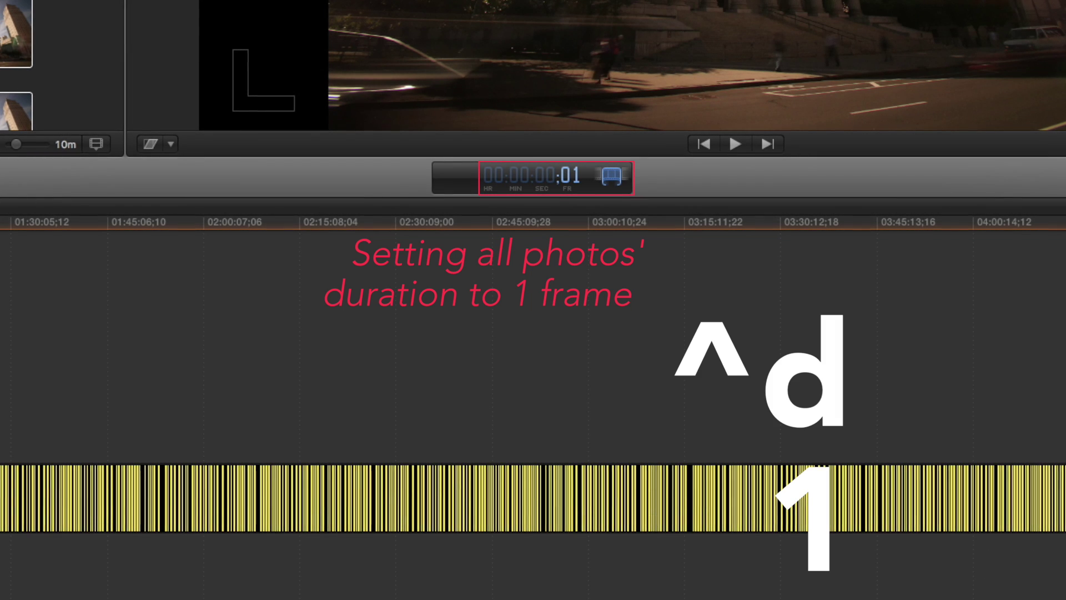
key("Return")
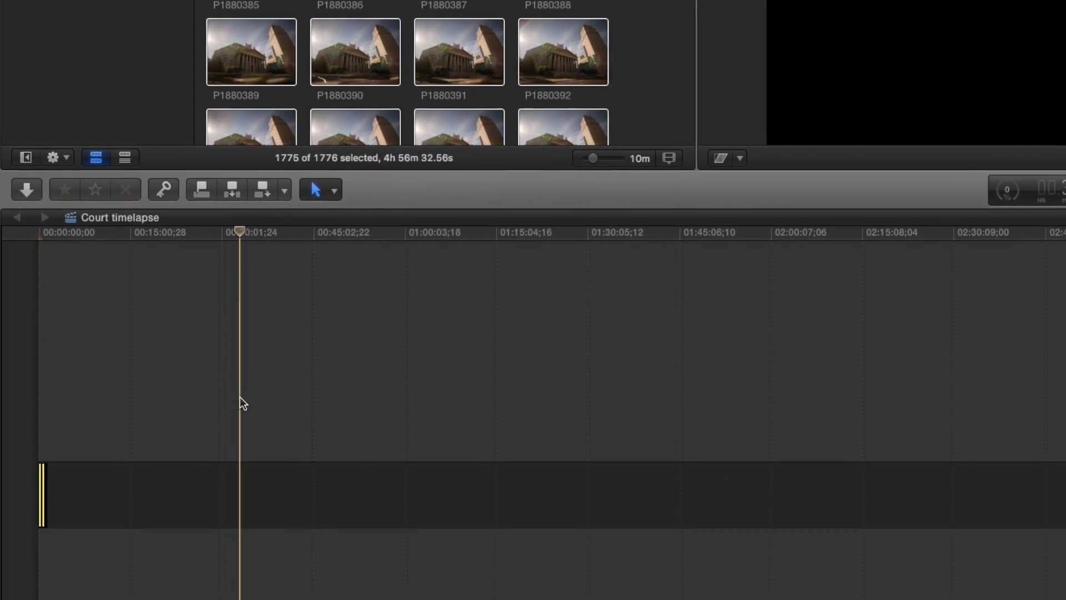
Play back the shortened sequence and merge all its frames into a compound clip named supreme court.
key("shift+z")
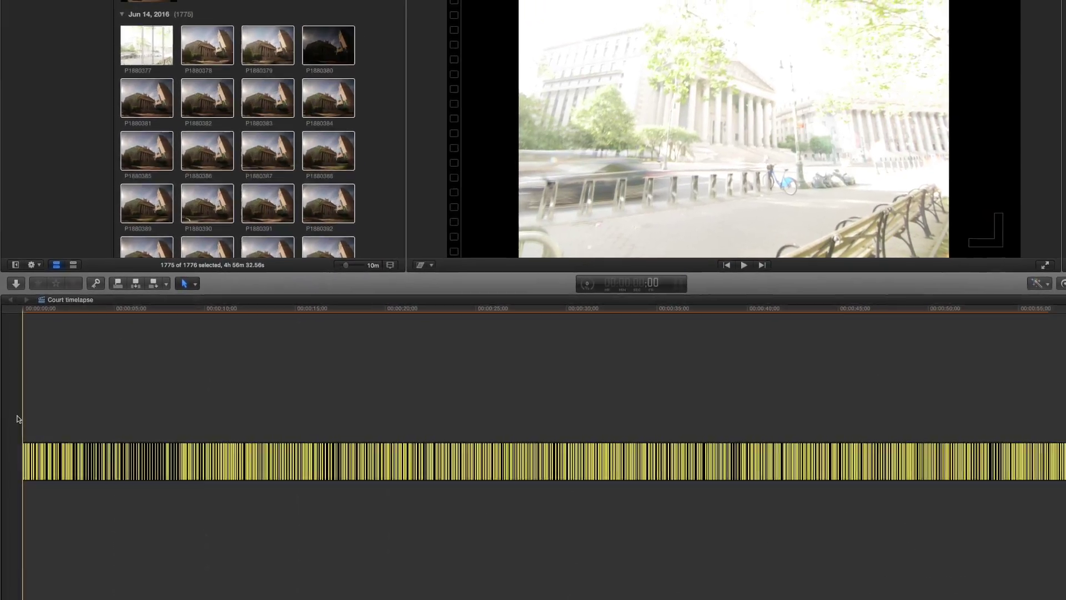
key("space")
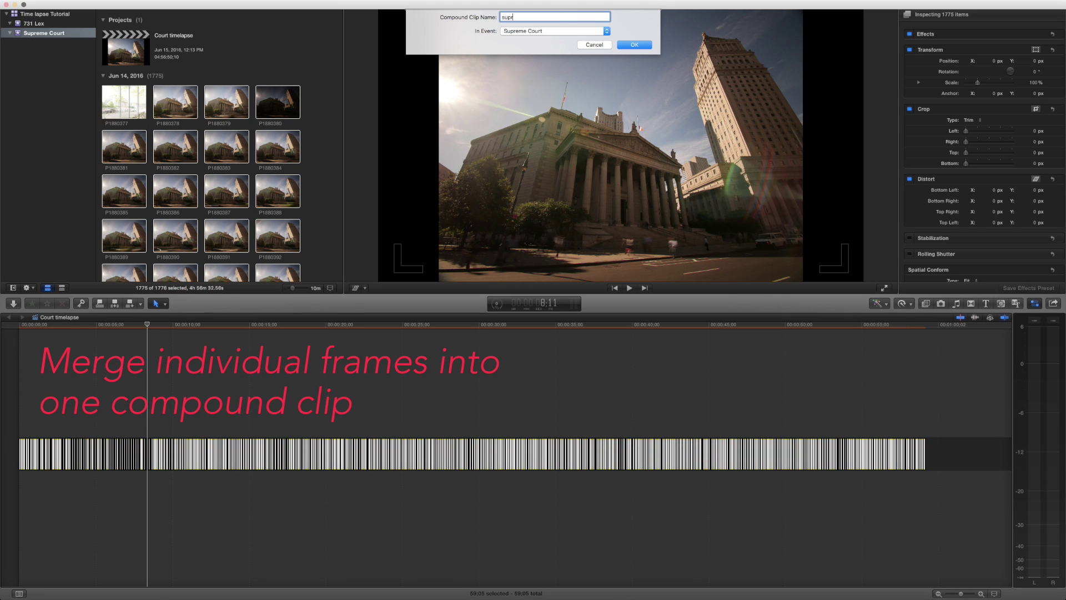
key("Return")
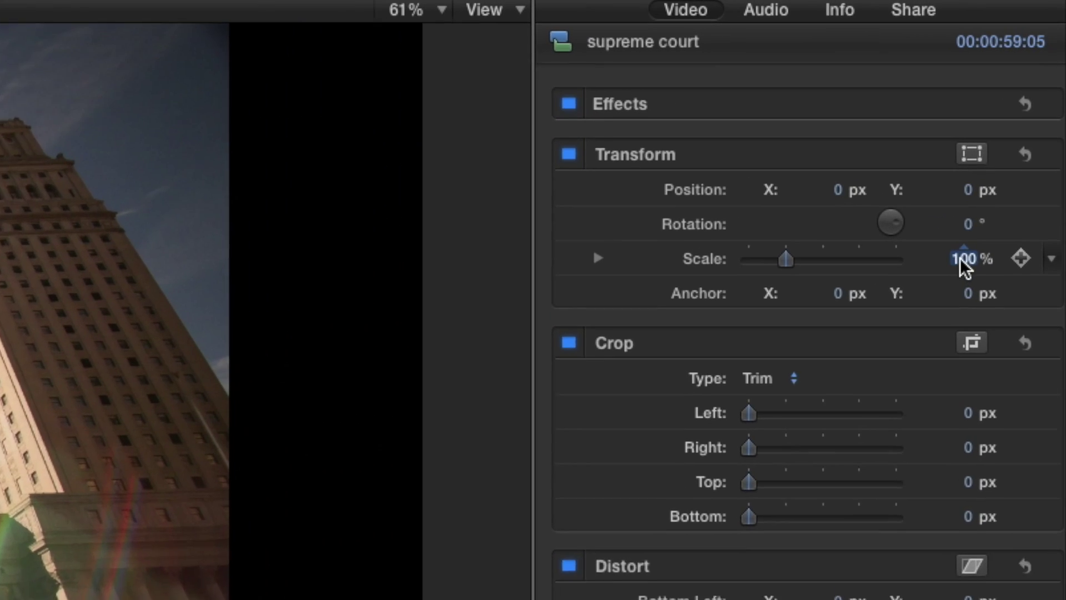
Set the supreme court compound clip's scale to 133.33%.
left_click(963, 259)
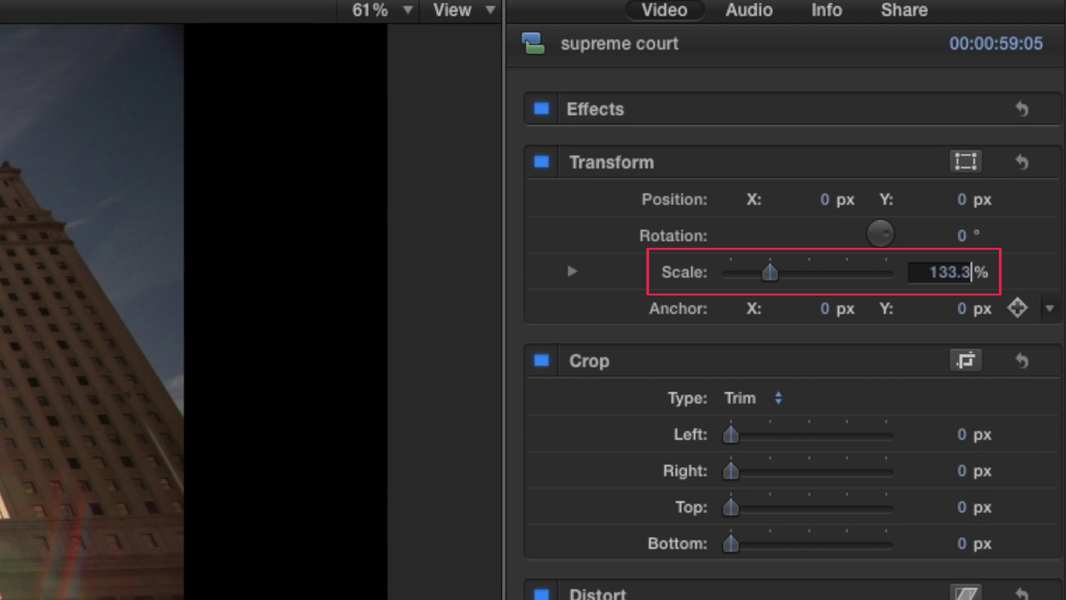
key("Return")
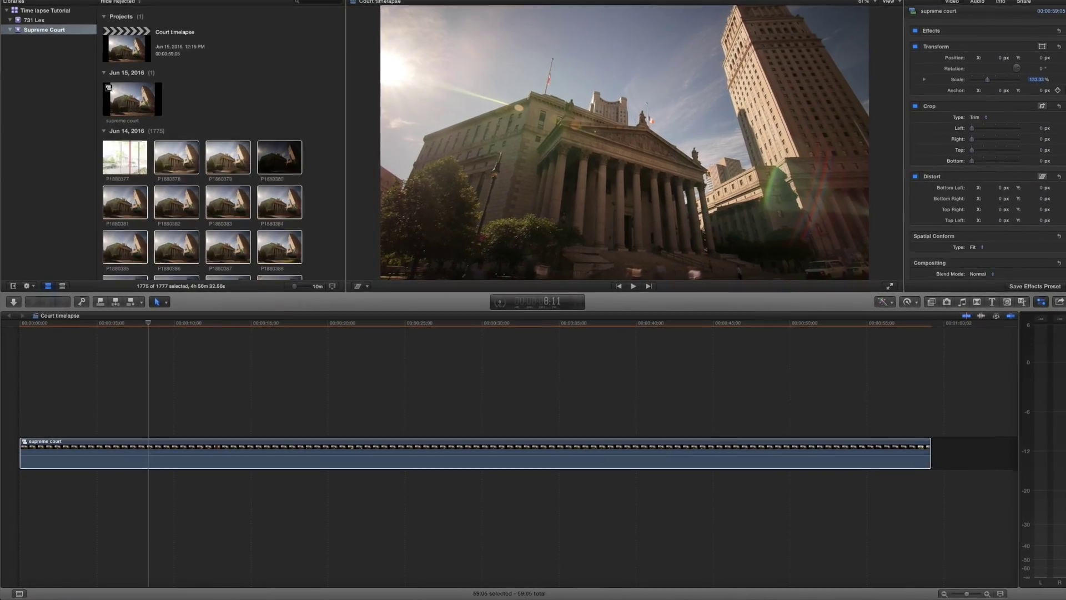
Step through the opening frames of the supreme court clip and trim 5 frames off its start.
key("Home")
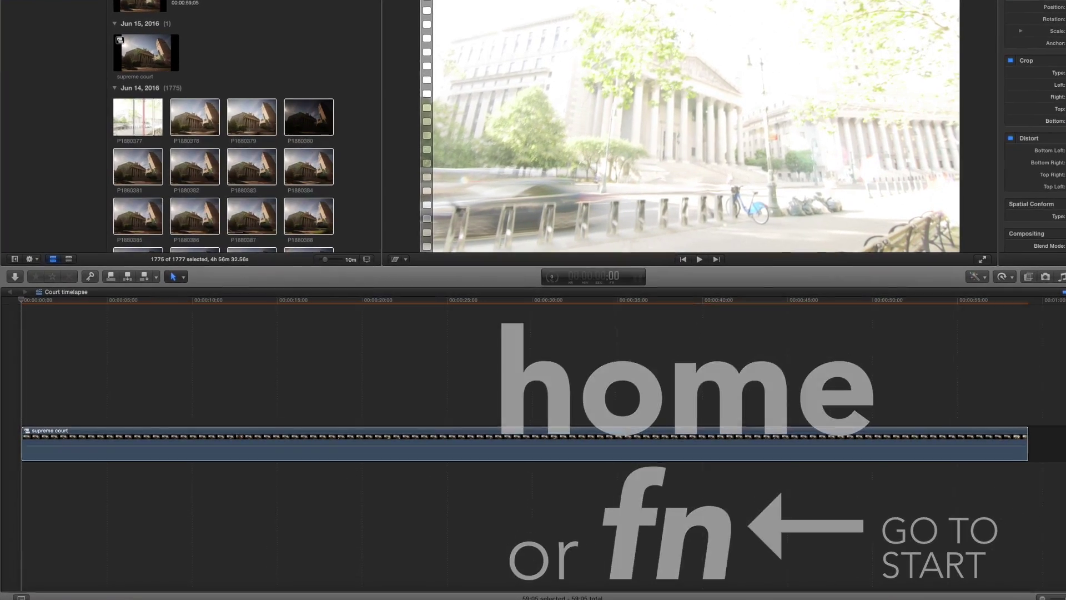
key("Right")
key("Right")
key("Right")
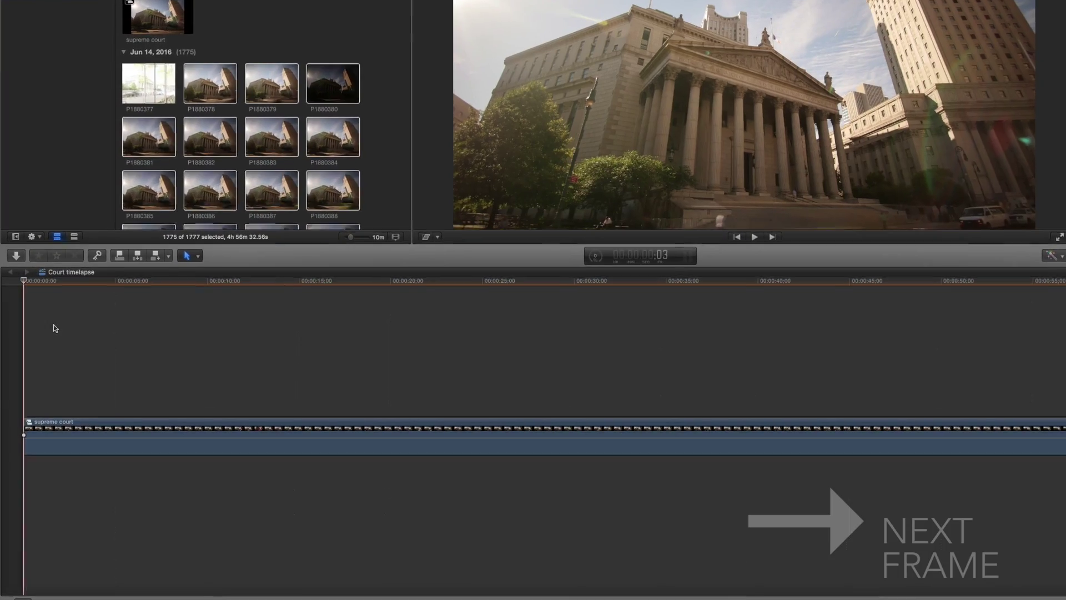
key("Right")
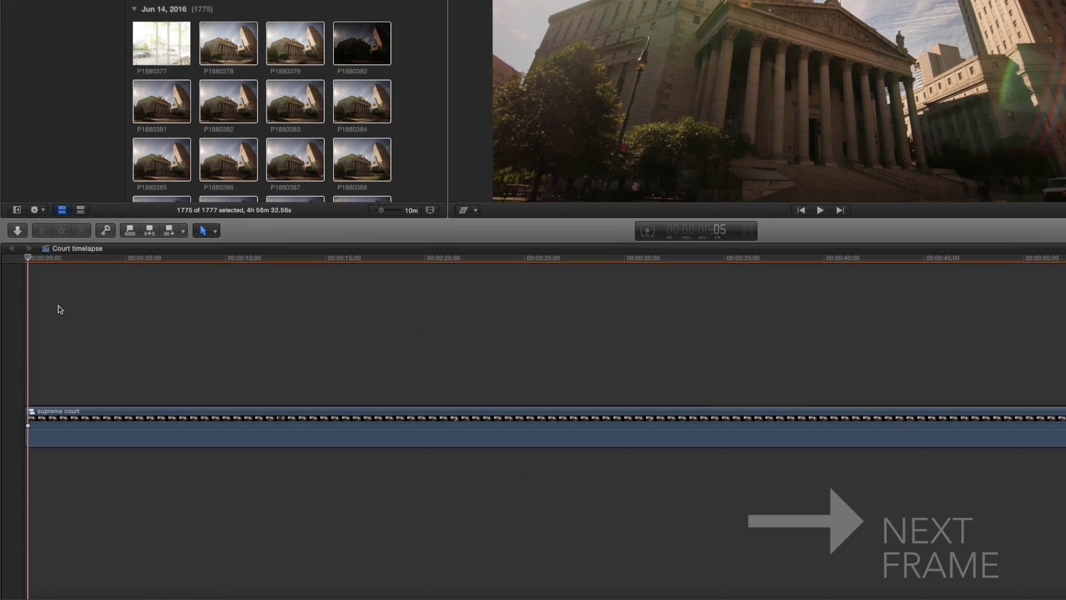
key("Left")
key("Left")
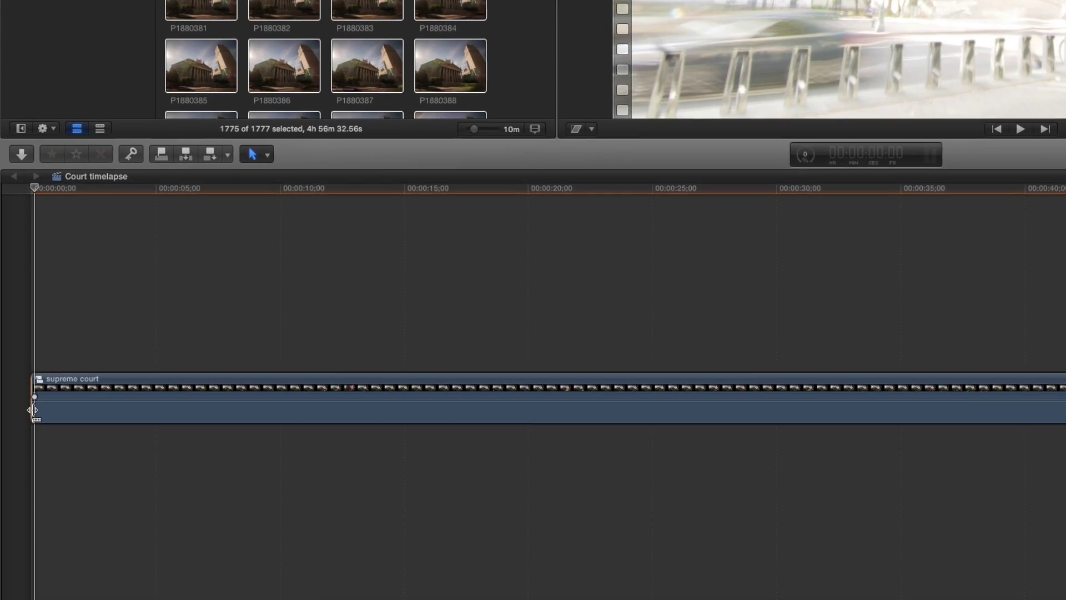
left_click(32, 410)
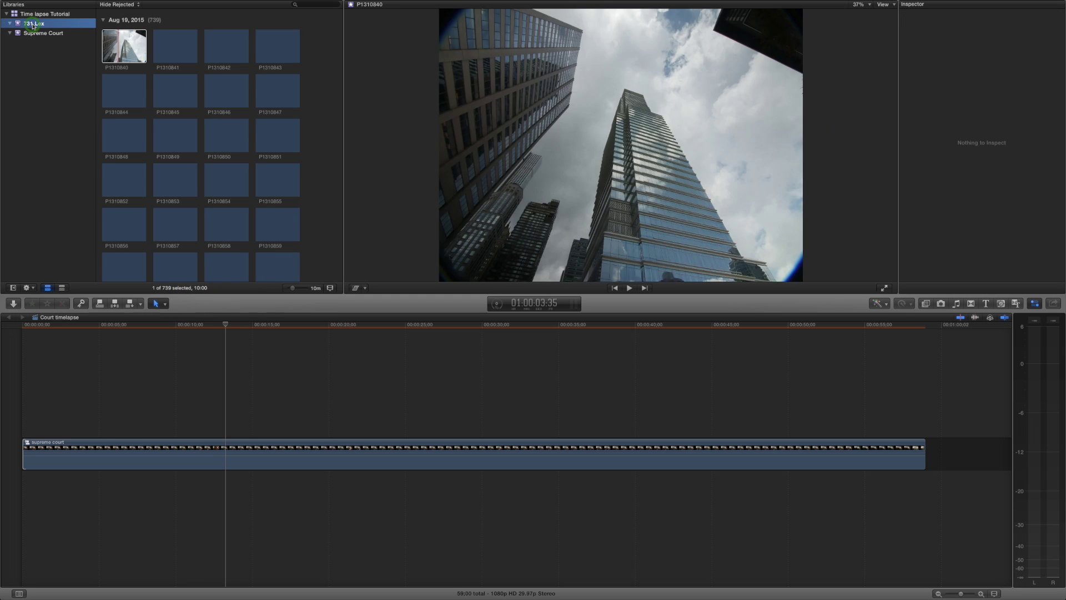
Append all the photos of the 731 Lex event after the supreme court clip in the timeline.
left_click(122, 56)
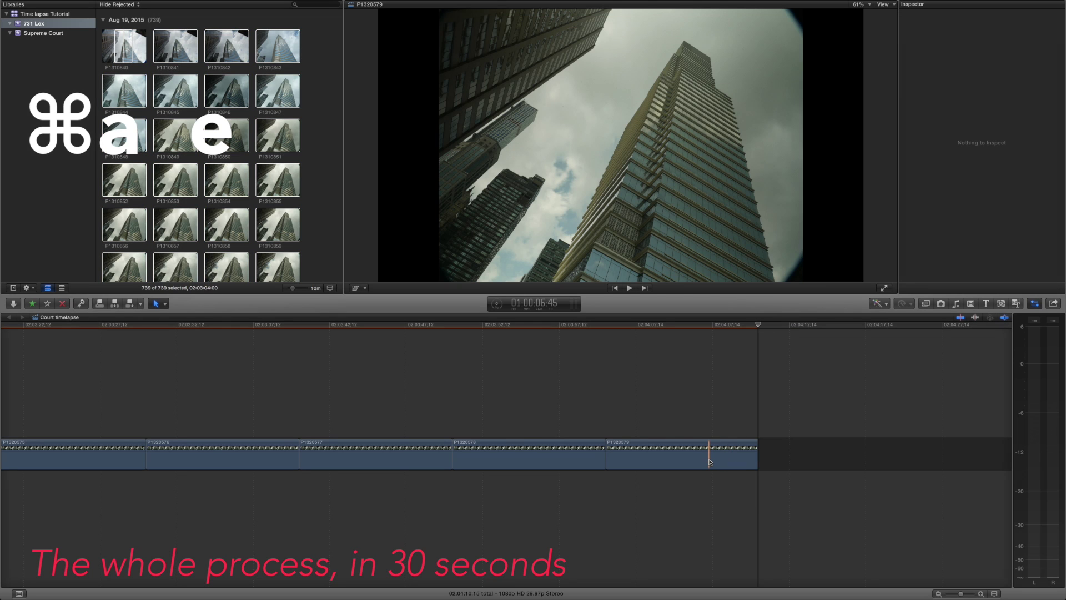
Set all the appended 731 Lex photo clips to 1 frame each and merge them into a compound clip named 731 lex.
left_click(709, 461)
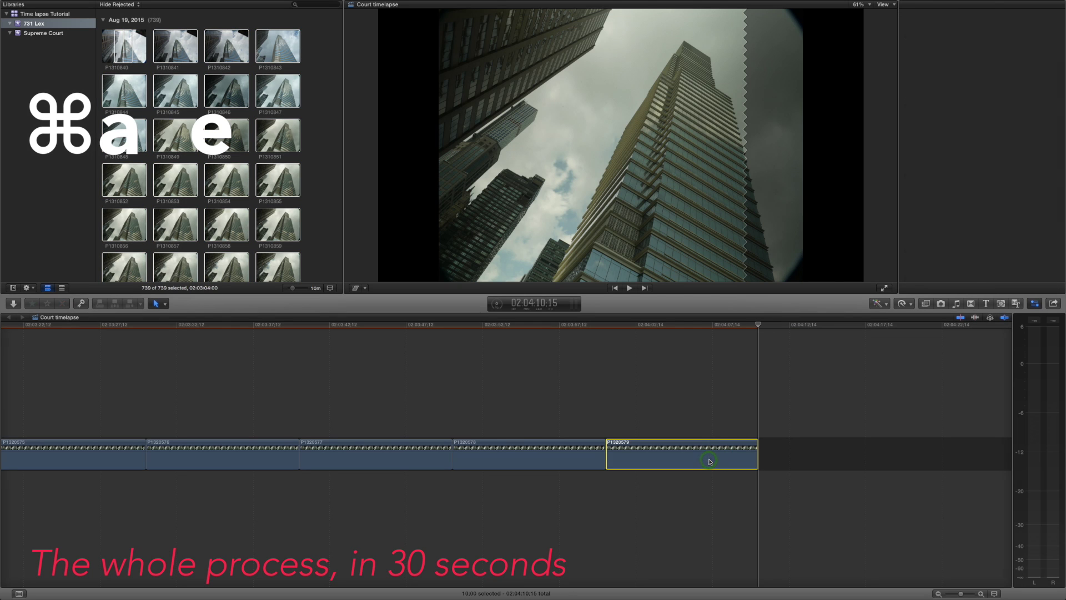
key("Home")
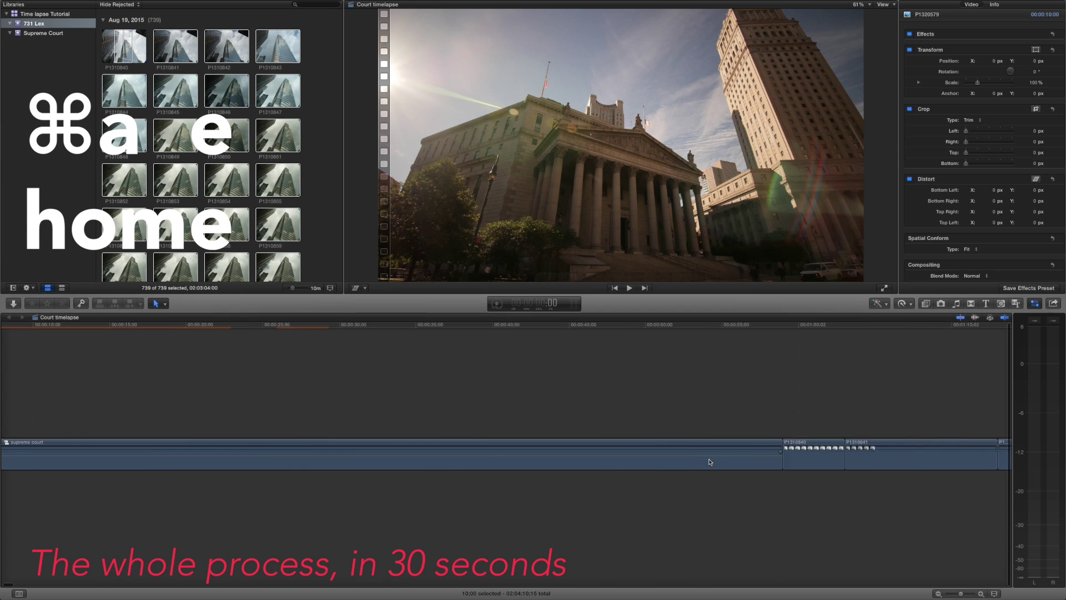
left_click(709, 455, "shift")
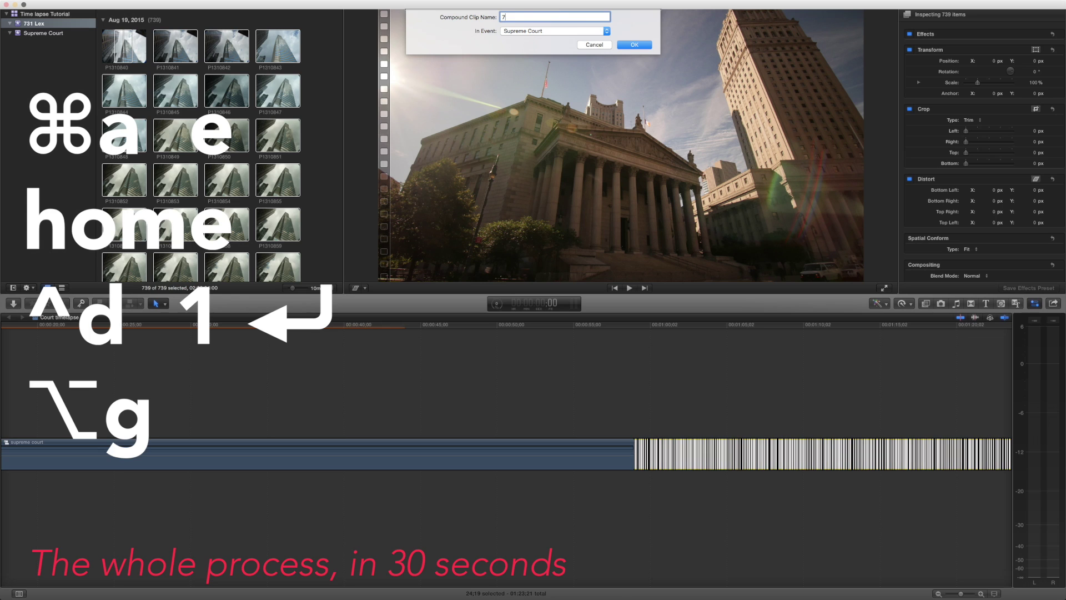
key("Return")
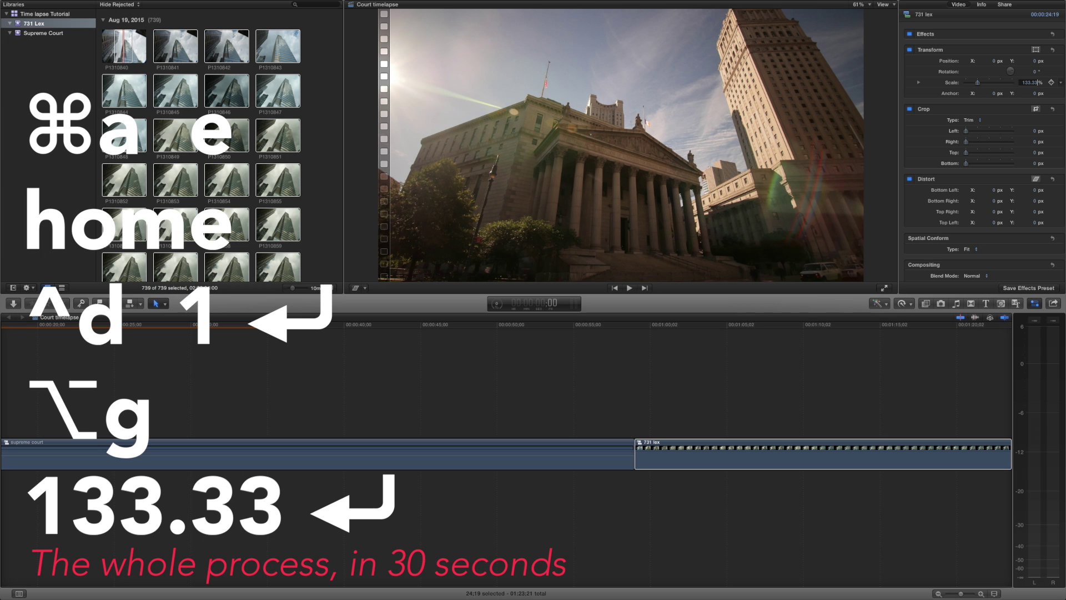
Scale the 731 lex compound clip to 133.33% and shift its picture down slightly in the frame.
left_click(636, 399)
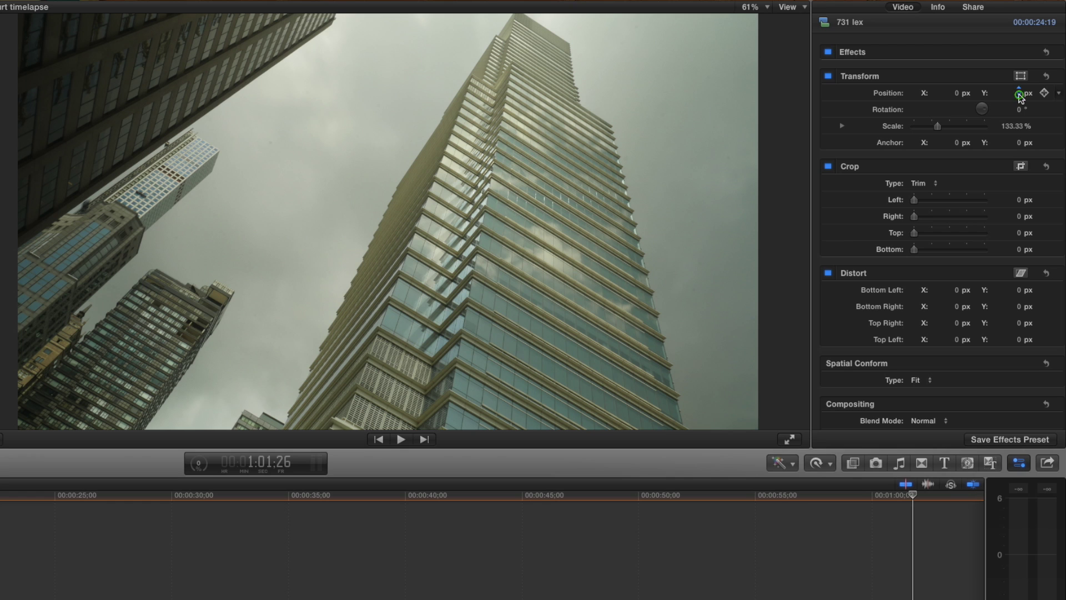
mouse_move(1020, 97)
left_mouse_down()
mouse_move(1020, 123)
mouse_move(1010, 93)
left_mouse_up()
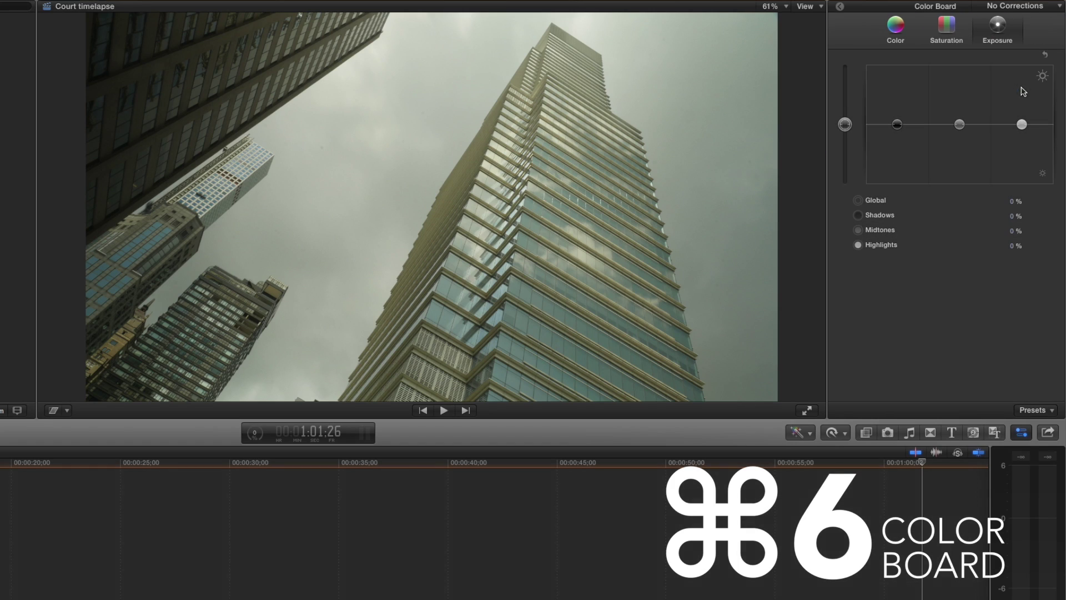
Show the luma waveform and set the 731 lex clip's exposure to -6% for shadows and 11% for highlights.
key("super+7")
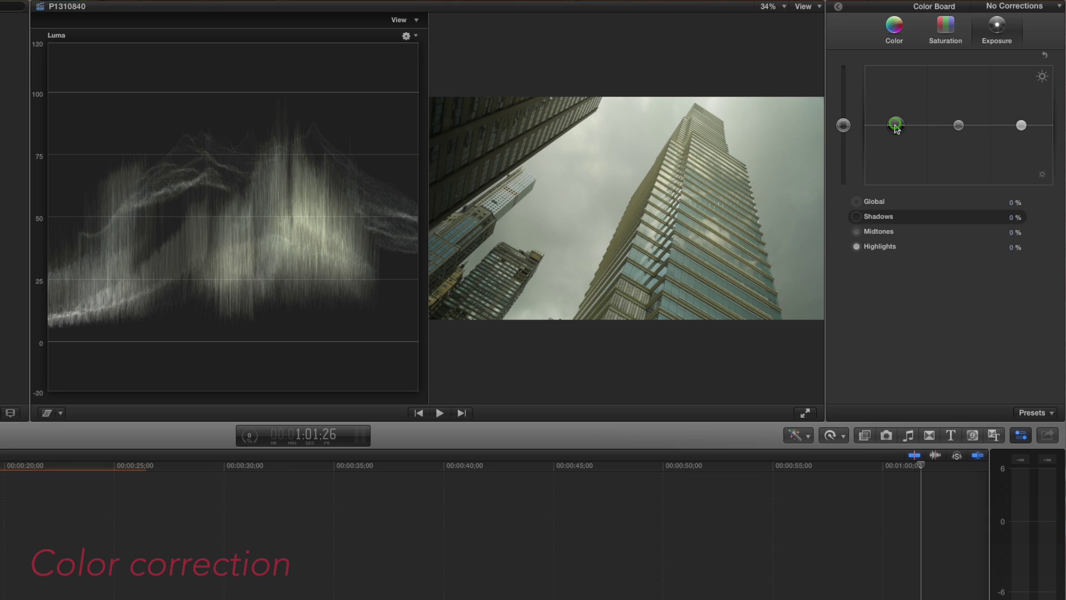
left_click_drag(895, 125, 896, 129)
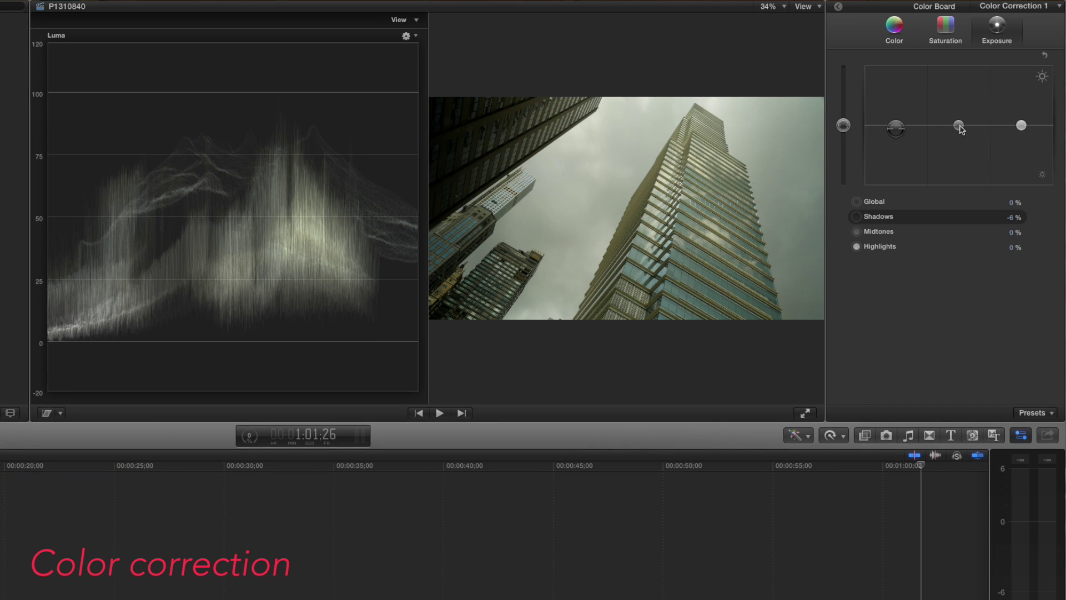
left_click(1021, 126)
left_click_drag(1022, 125, 1024, 120)
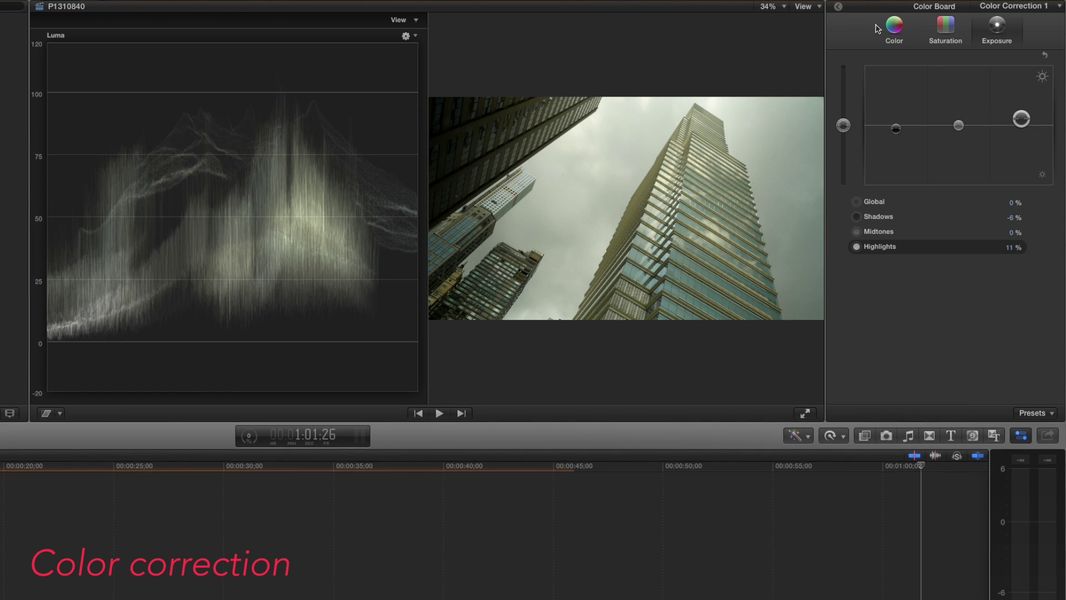
Tint the 731 lex clip's midtones blue at 215° and 33%, and raise the midtone saturation to 43%.
left_click(892, 34)
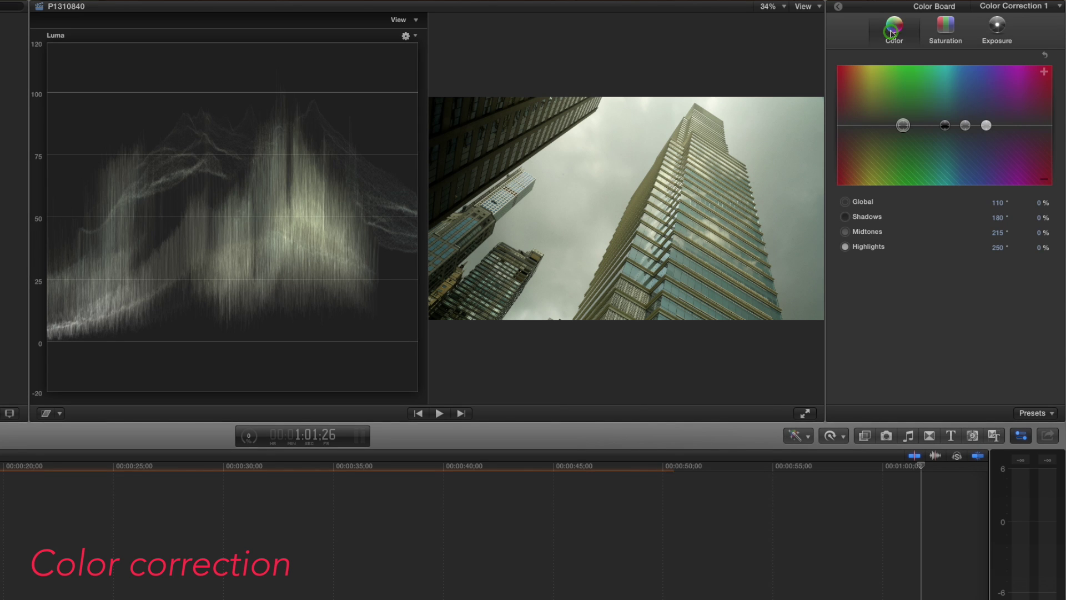
mouse_move(966, 126)
left_mouse_down()
mouse_move(965, 111)
mouse_move(953, 120)
left_mouse_up()
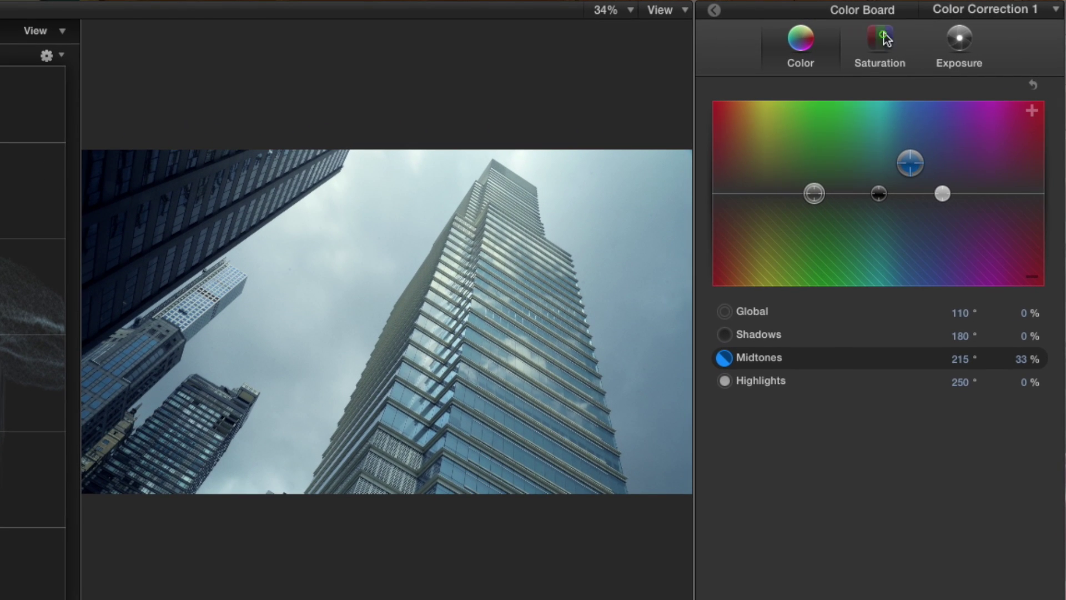
left_click(884, 37)
left_click_drag(901, 192, 902, 161)
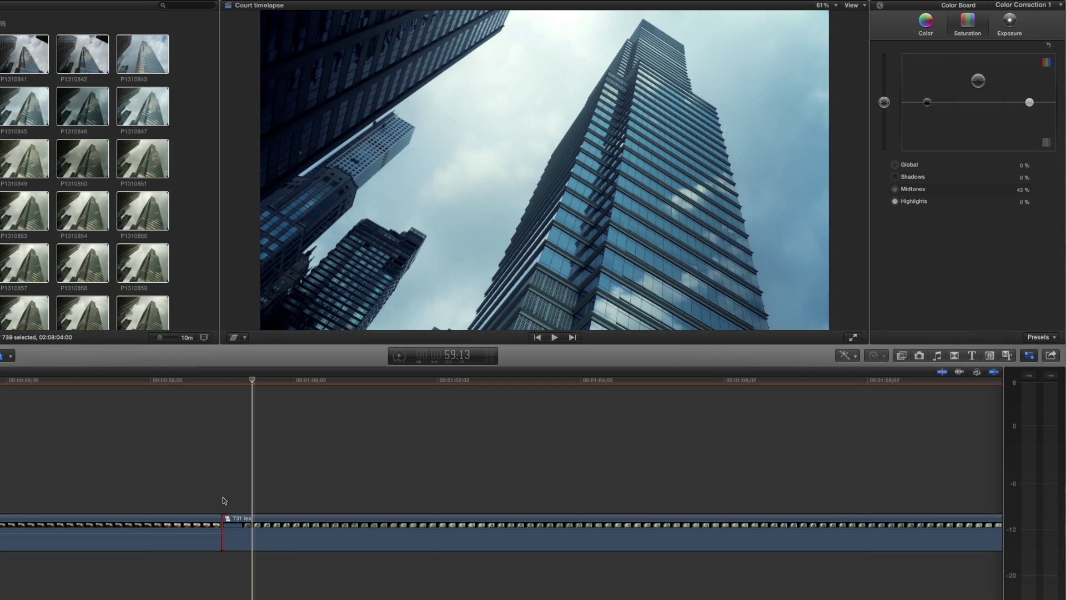
Trim the start of the 731 lex clip to the playhead, and cut off and delete its end to leave a 7:22 clip.
key("Left")
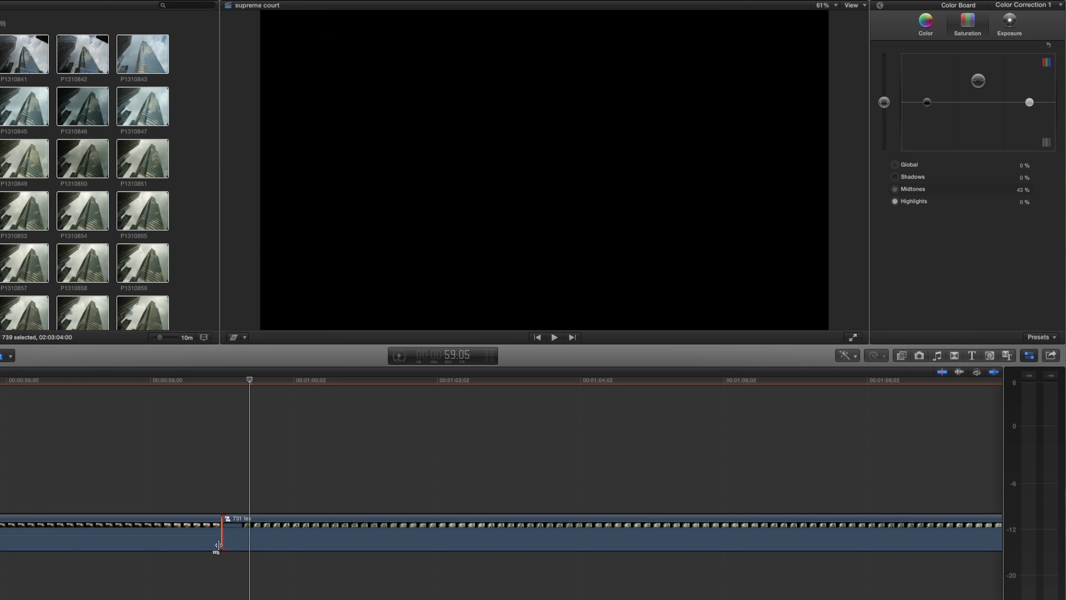
left_click_drag(219, 544, 251, 541)
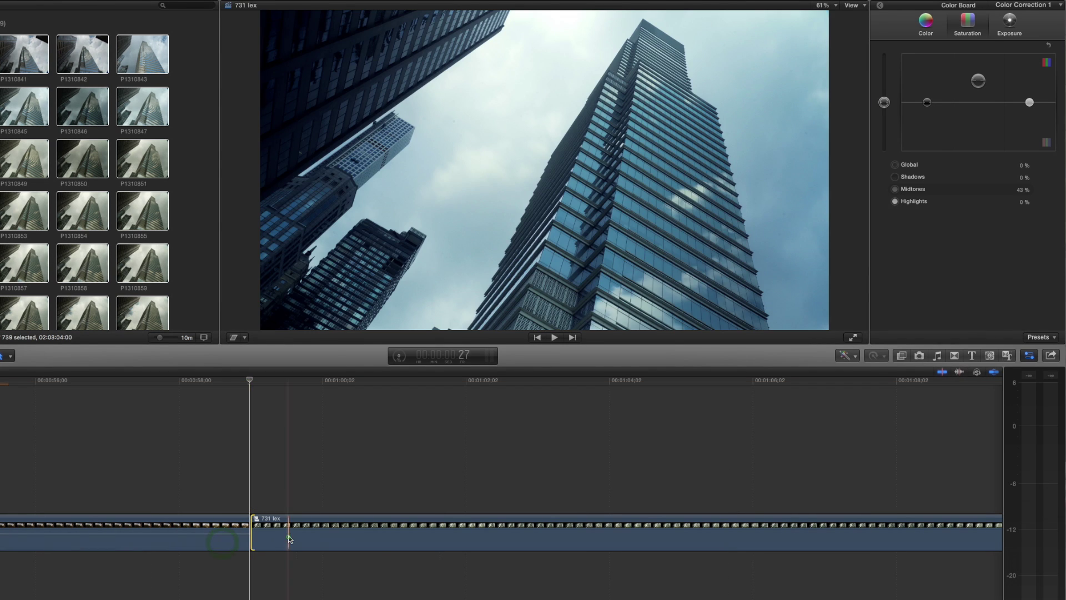
left_click(290, 538)
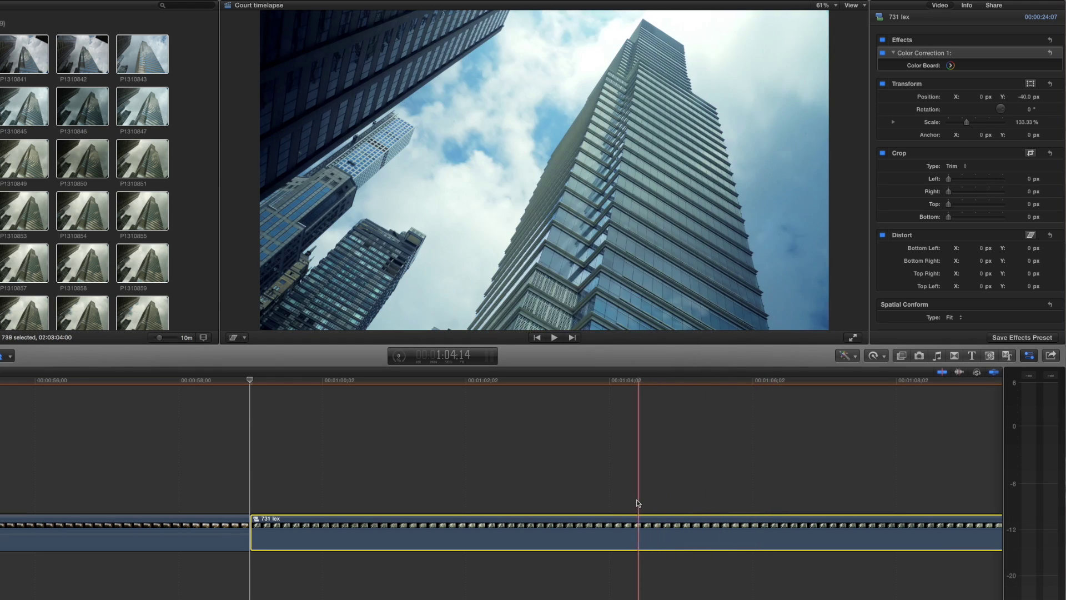
key("super+b")
left_click(578, 525)
key("BackSpace")
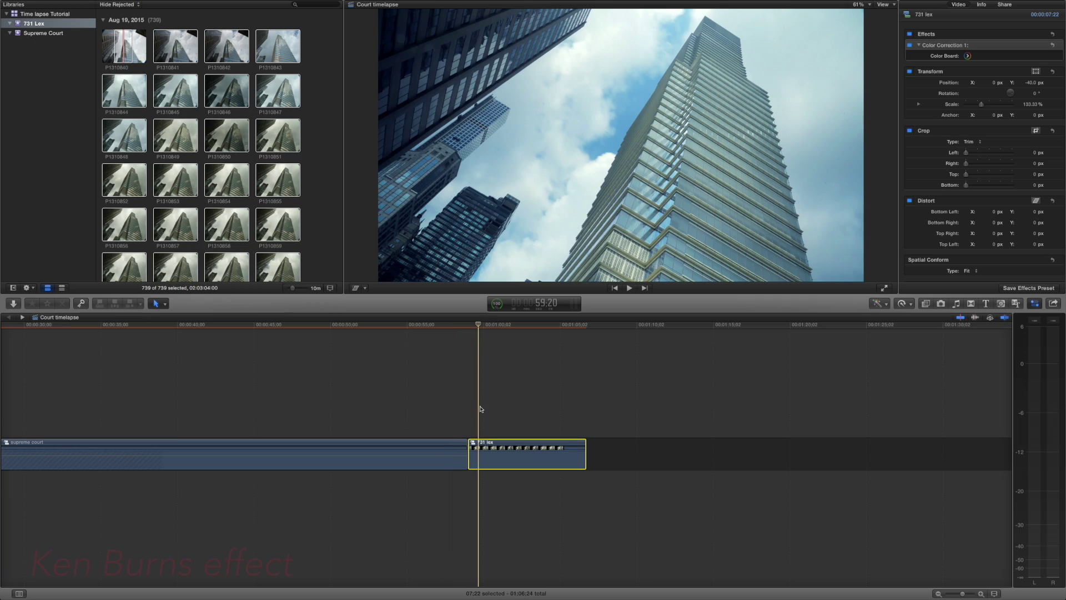
Apply the Ken Burns crop to the 731 lex clip and swap its start and end frames.
left_click(365, 289)
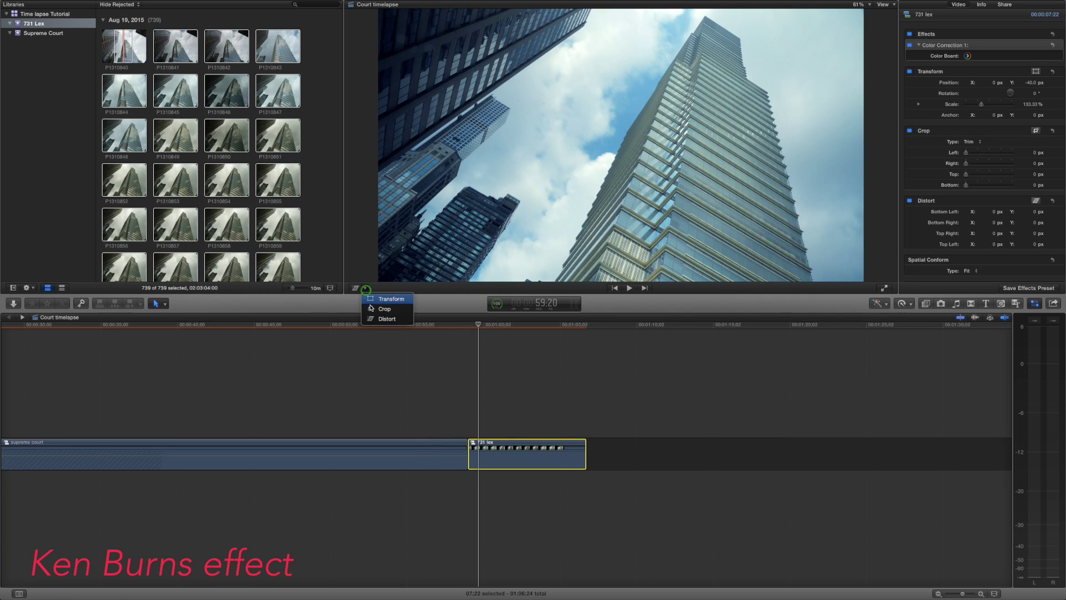
left_click(380, 310)
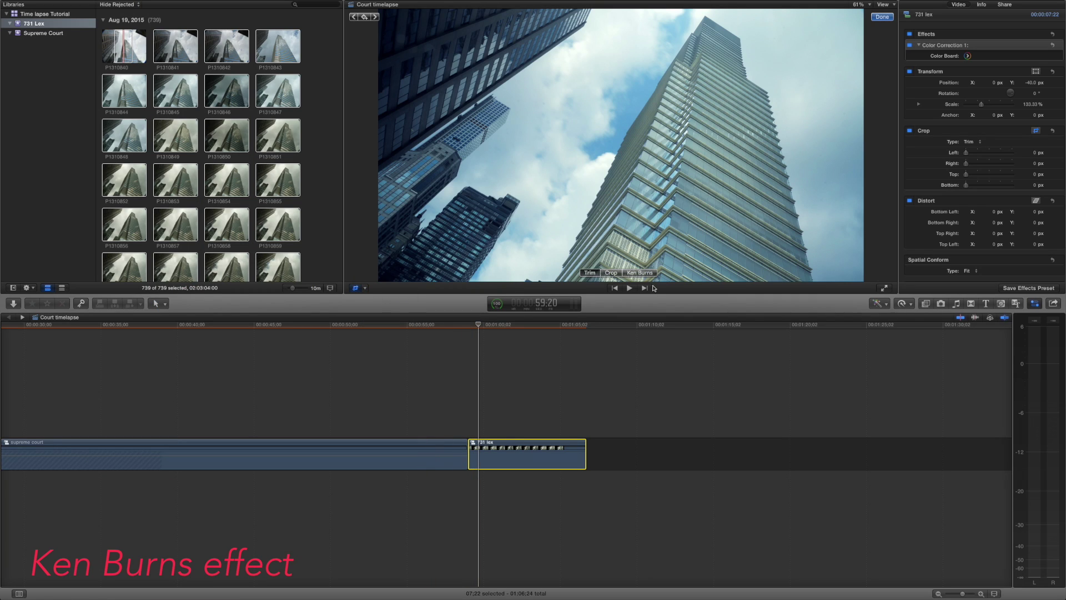
left_click(639, 273)
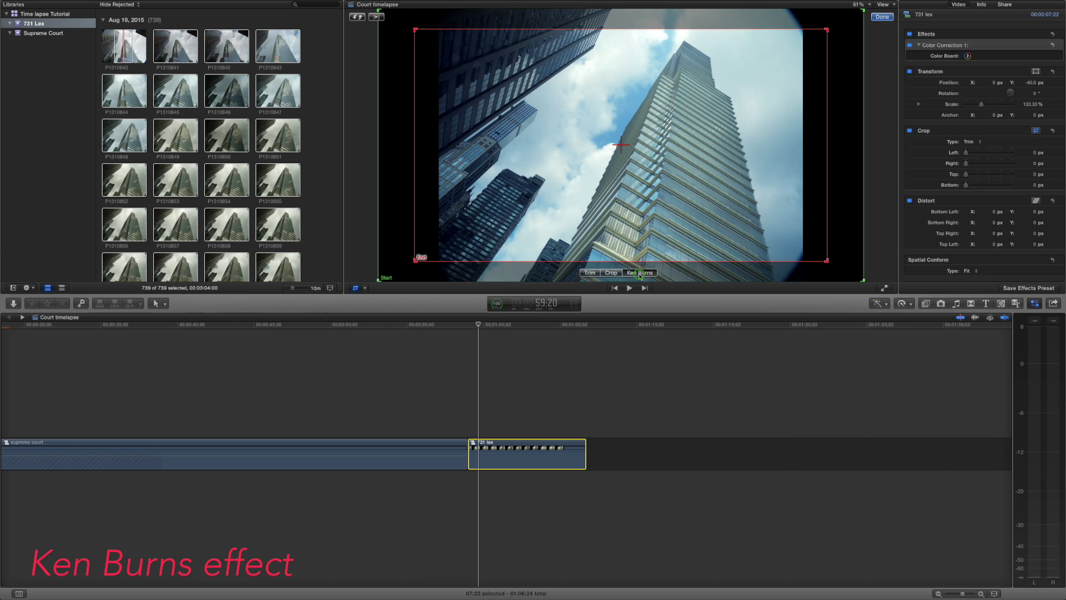
left_click(354, 19)
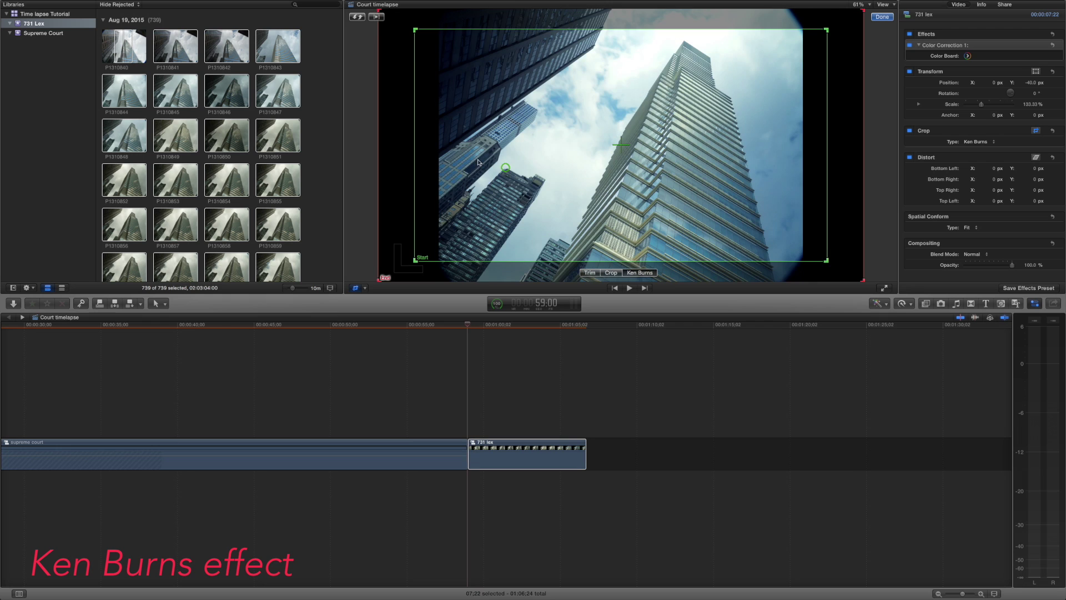
Move the Ken Burns start frame slightly up and to the right, apply the crop and play the 731 lex clip.
left_click_drag(476, 161, 502, 146)
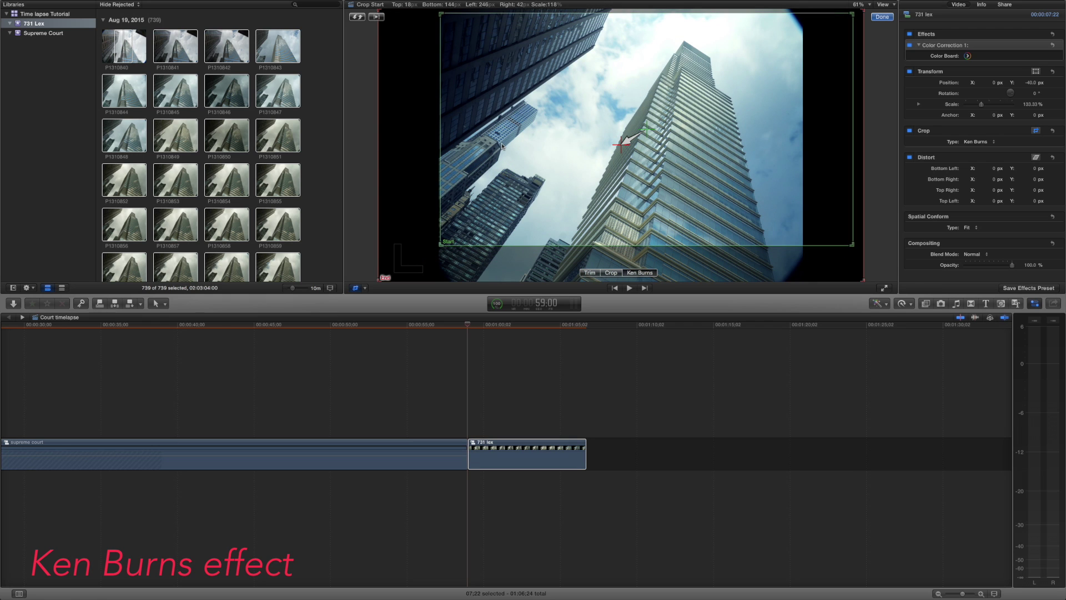
left_click(881, 18)
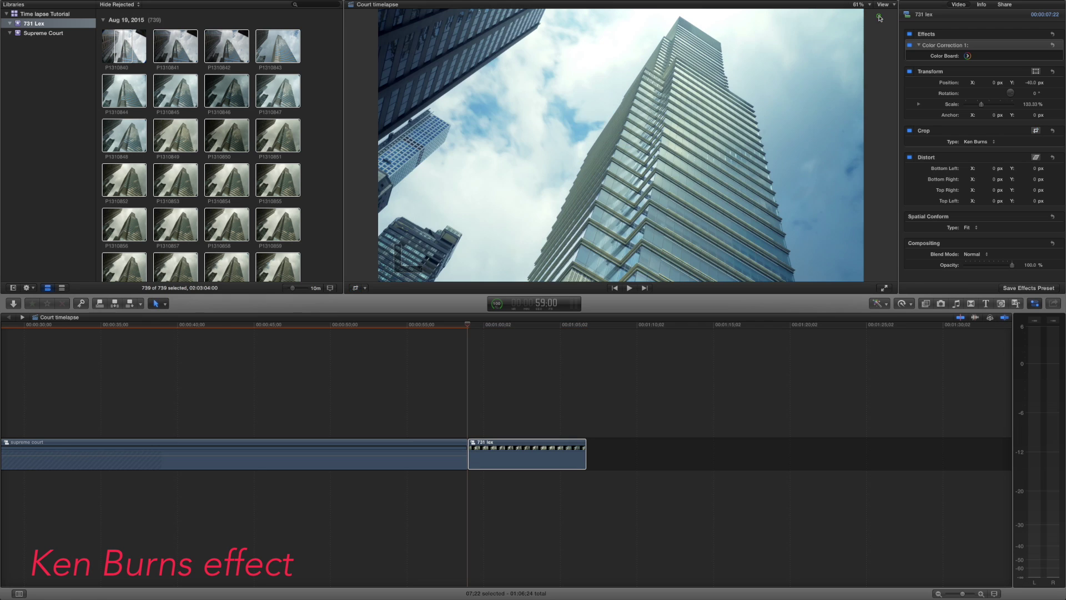
left_click(550, 467)
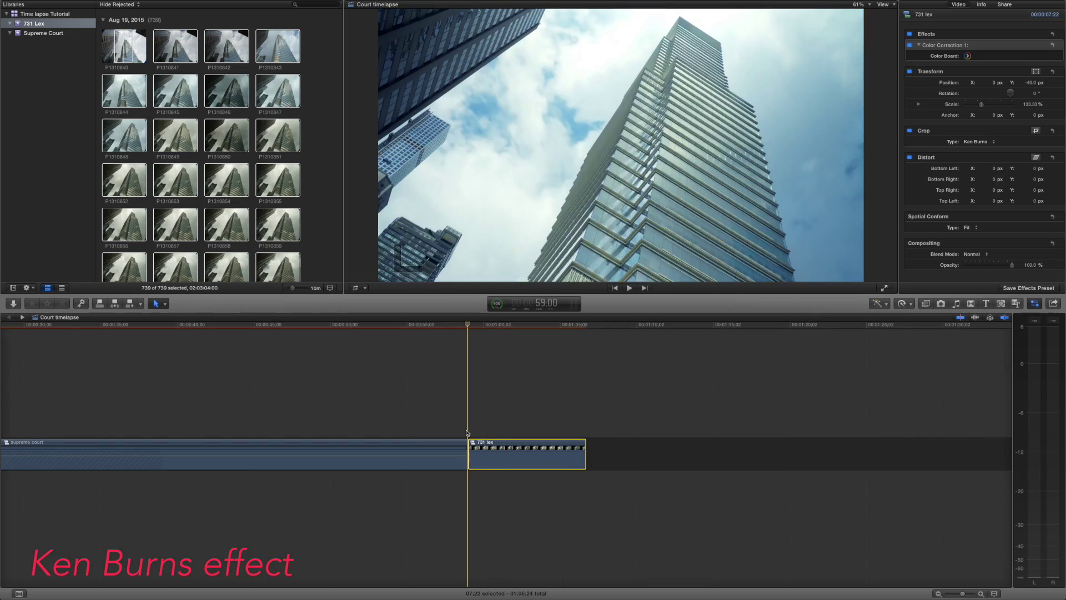
key("space")
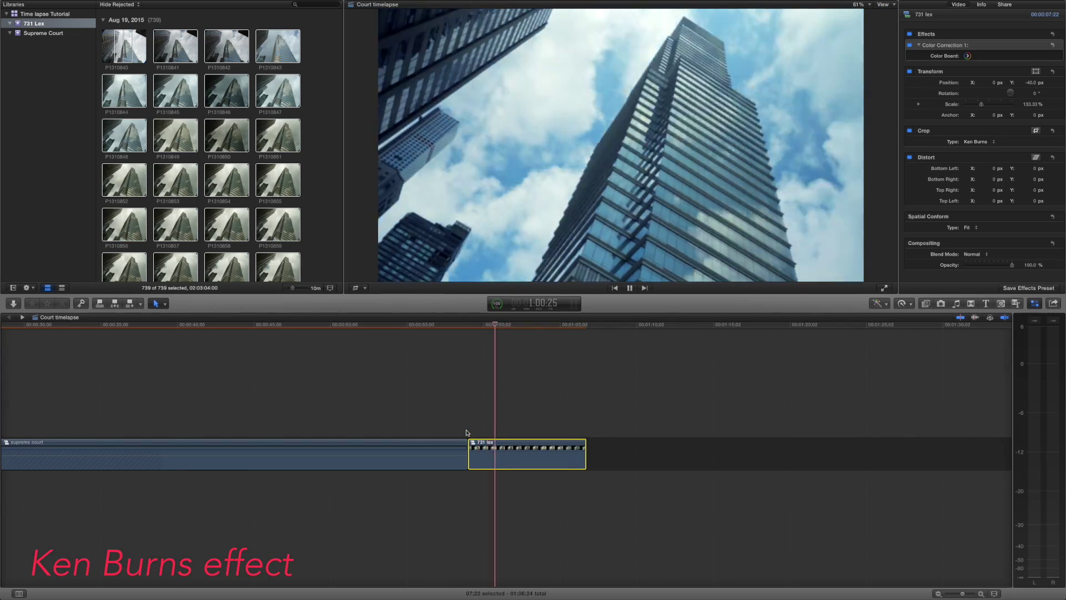